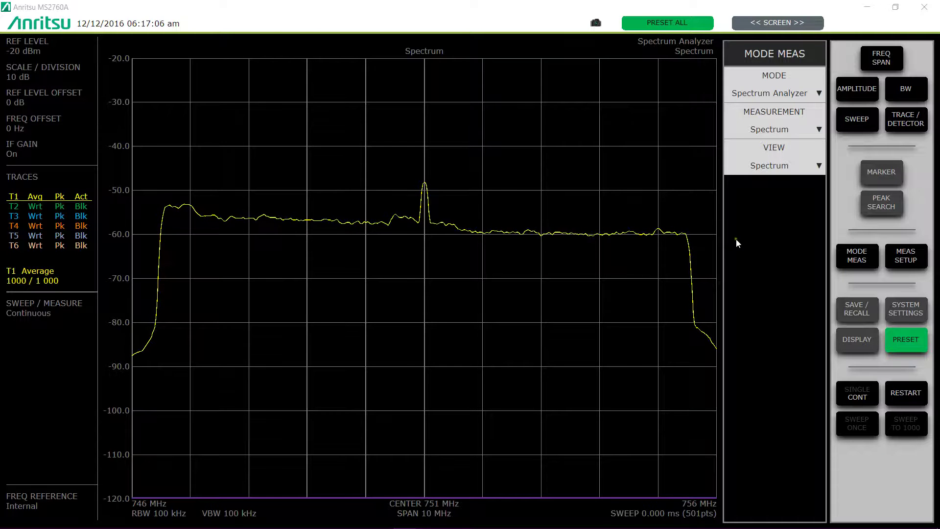
Change the measurement type to Channel Power from the MODE MEAS measurement list.
left_click(806, 130)
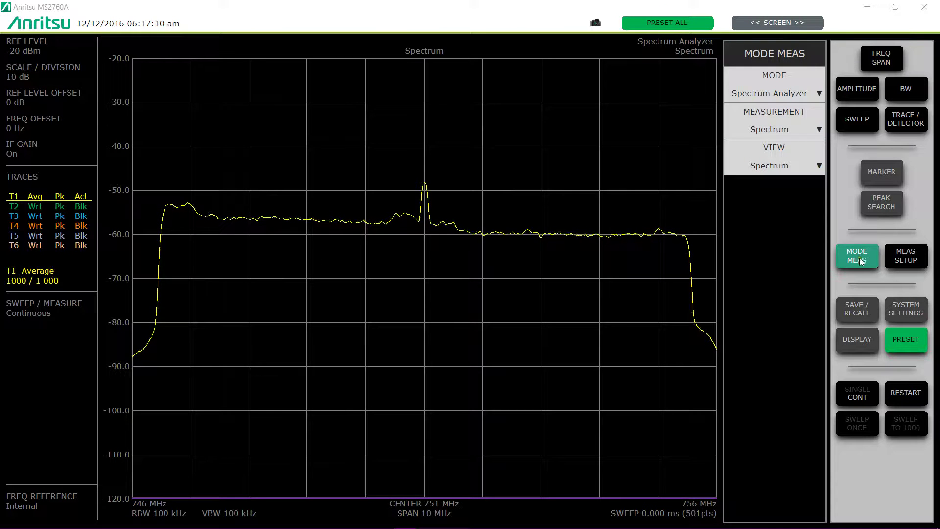
left_click(808, 126)
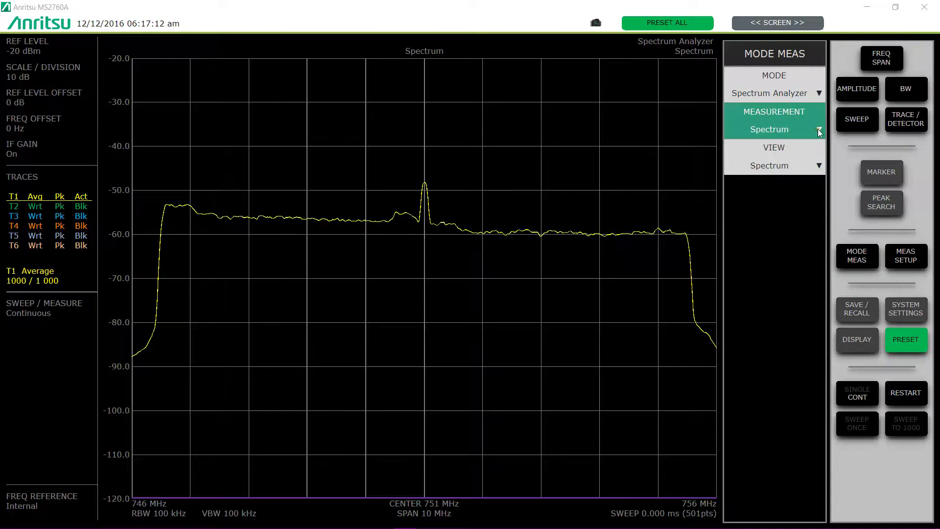
left_click(818, 129)
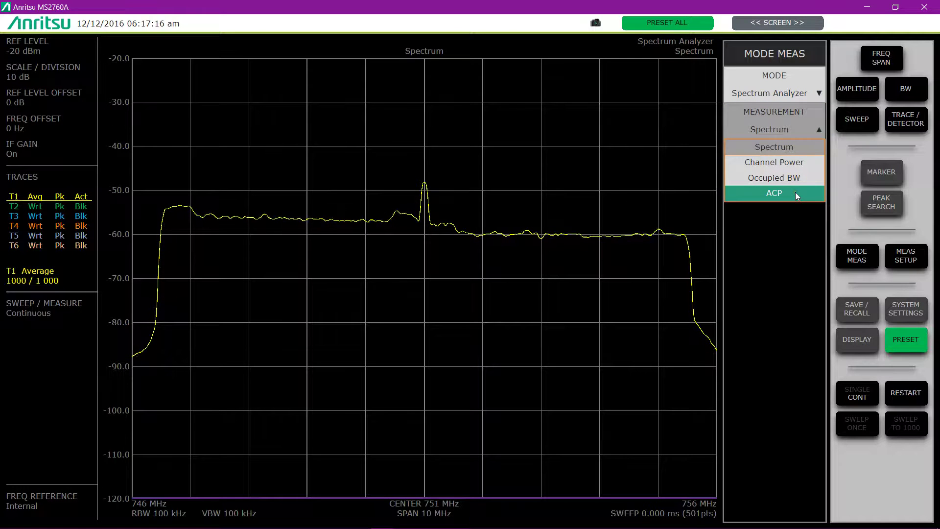
left_click(797, 163)
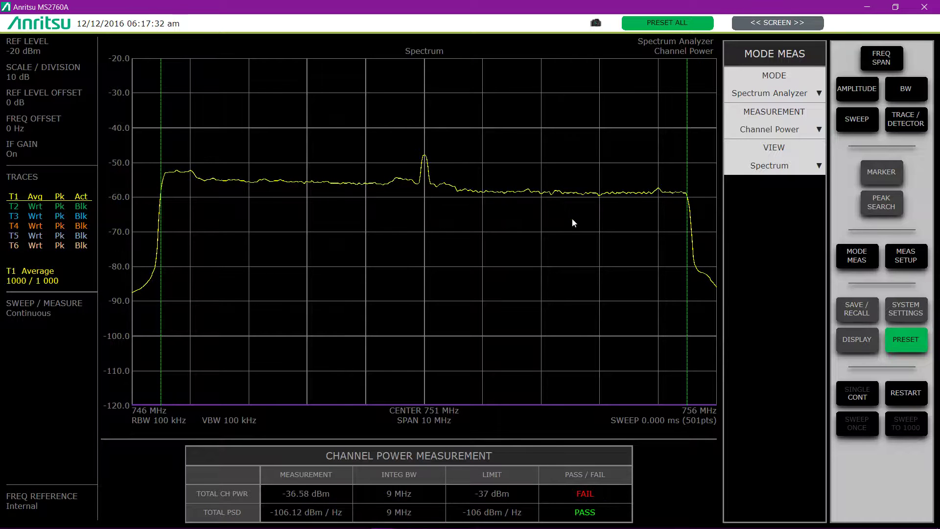
In the Channel Power settings, set the average/hold count to 100.
left_click(901, 254)
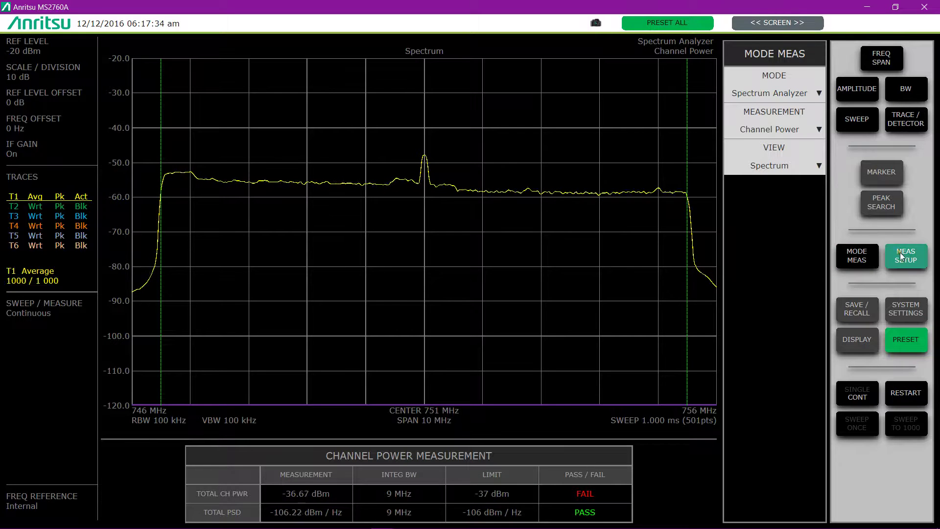
left_click(783, 97)
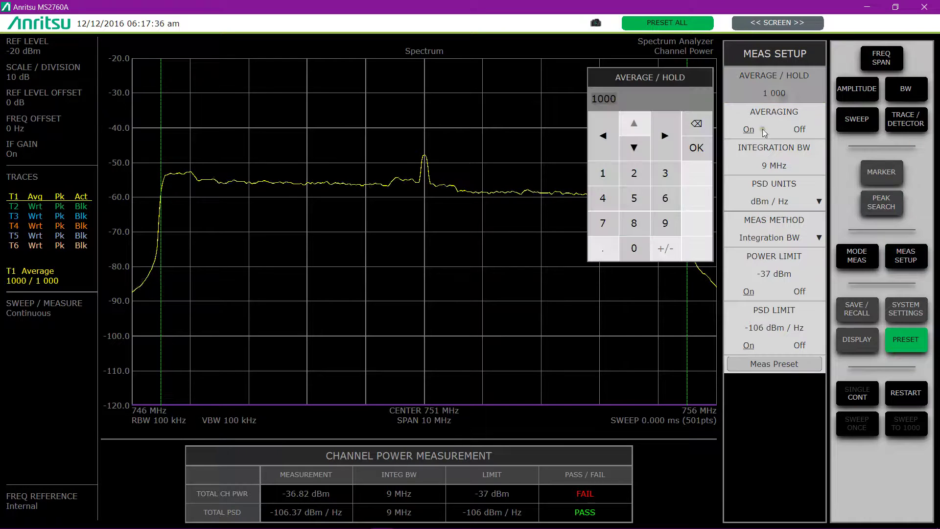
left_click(603, 173)
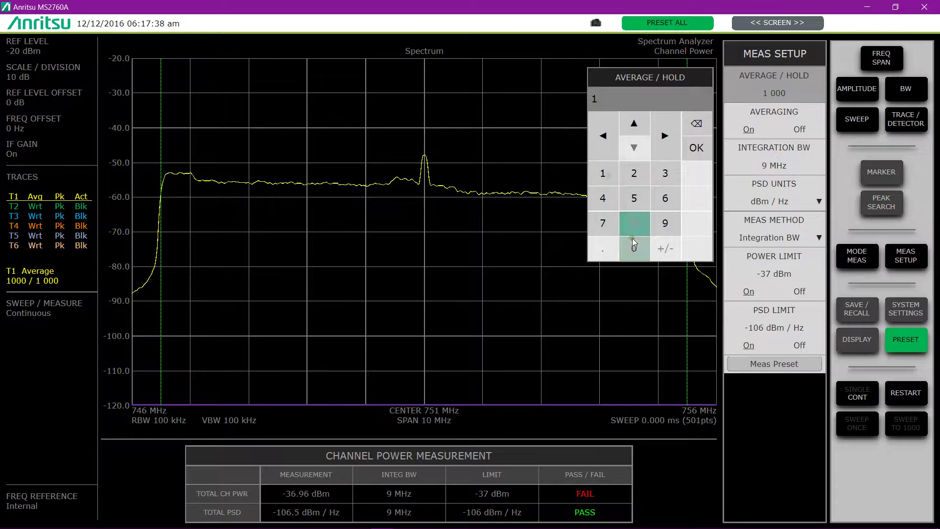
left_click(634, 248)
left_click(634, 249)
left_click(696, 148)
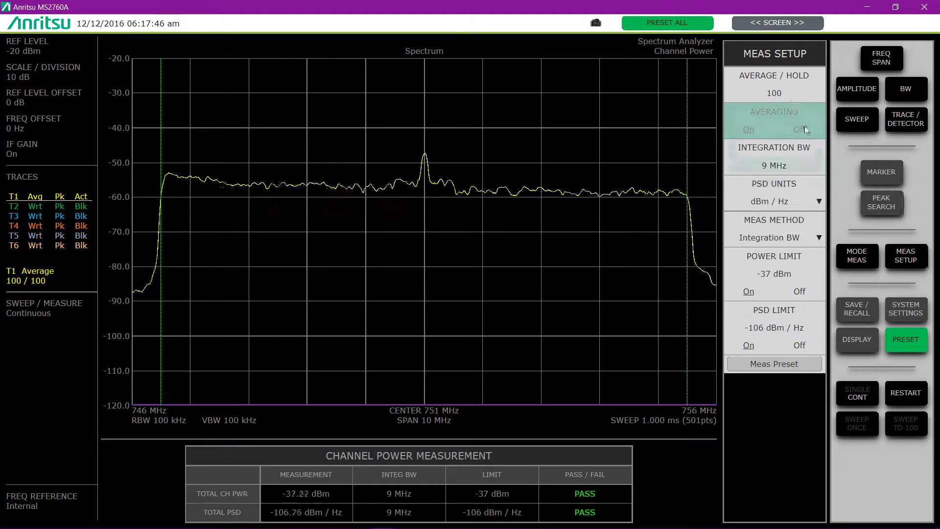
Restore the average/hold count to 1000.
left_click(790, 93)
left_click(603, 173)
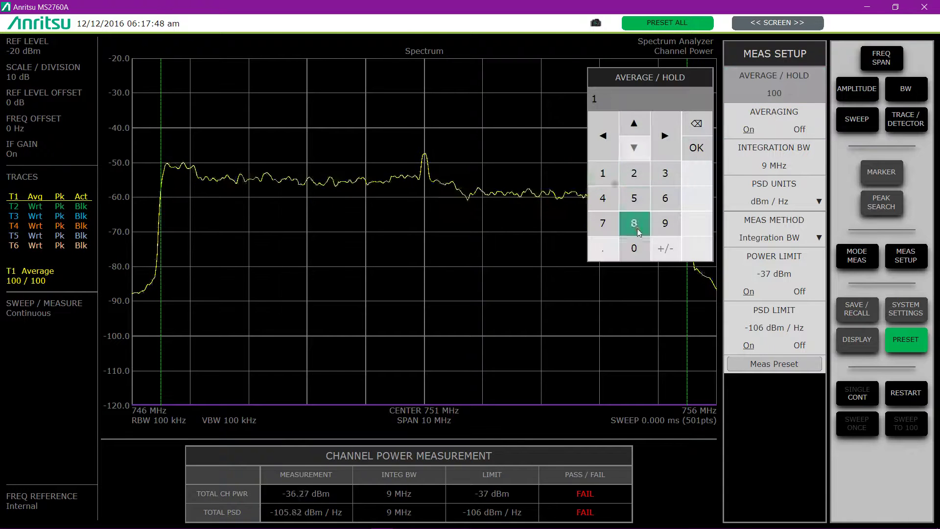
left_click(634, 248)
left_click(634, 247)
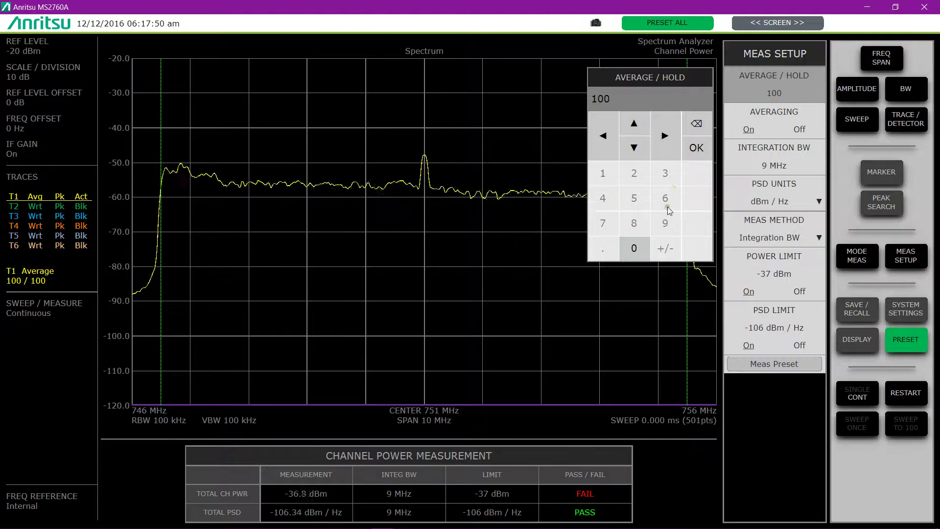
left_click(643, 251)
left_click(696, 148)
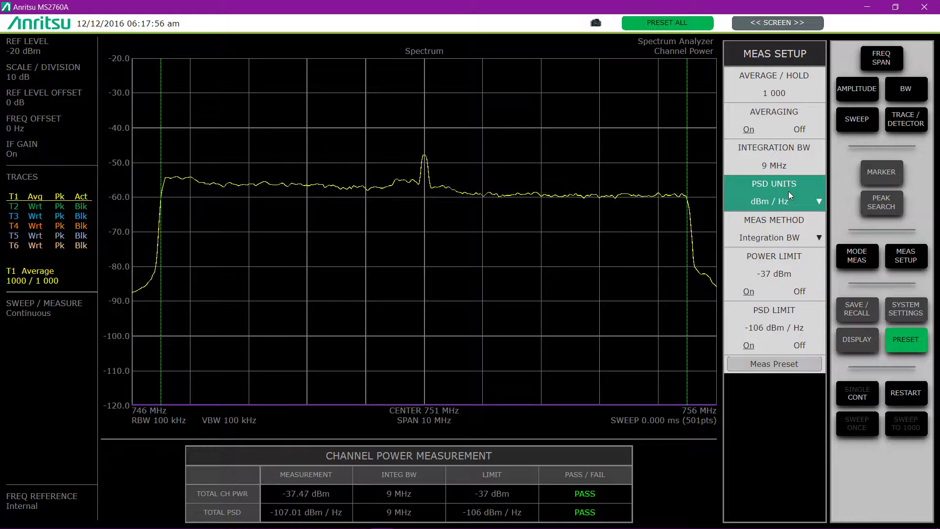
Toggle POWER LIMIT and PSD LIMIT off and back on, leaving both limit checks enabled.
left_click(818, 237)
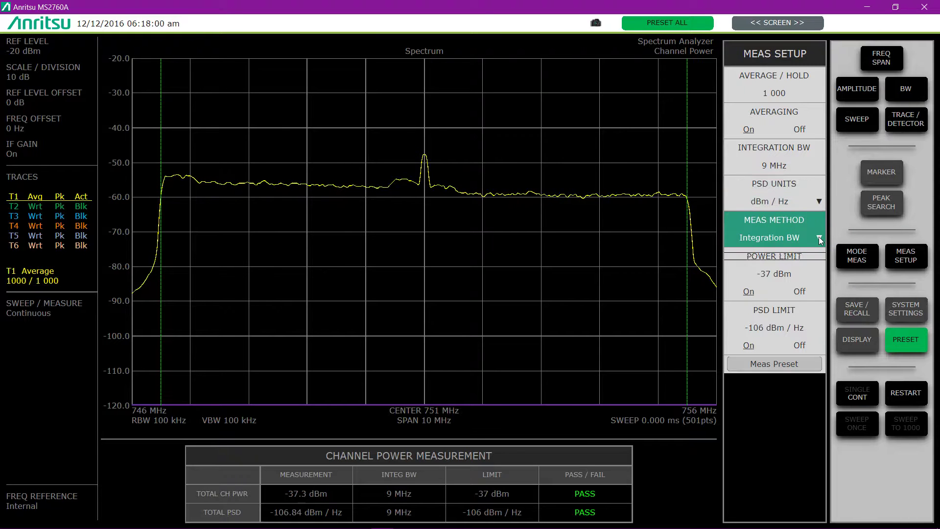
left_click(800, 292)
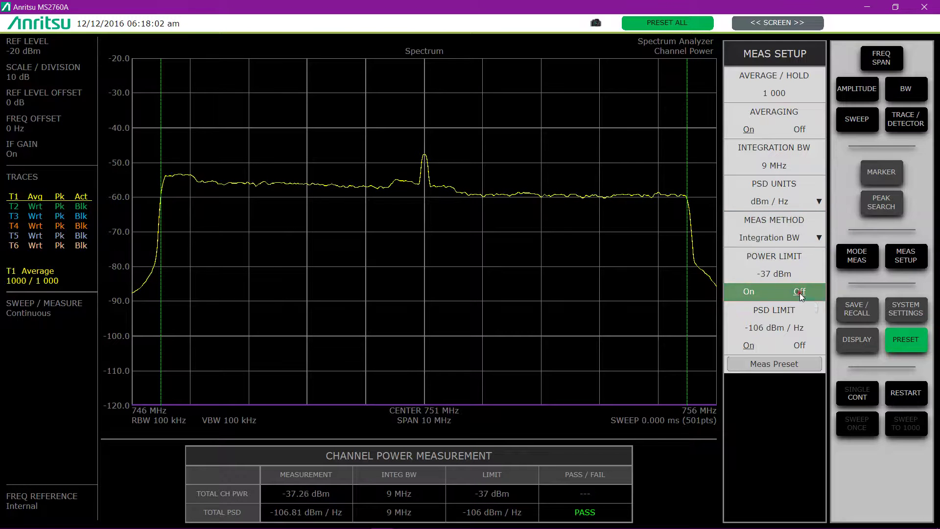
left_click(748, 293)
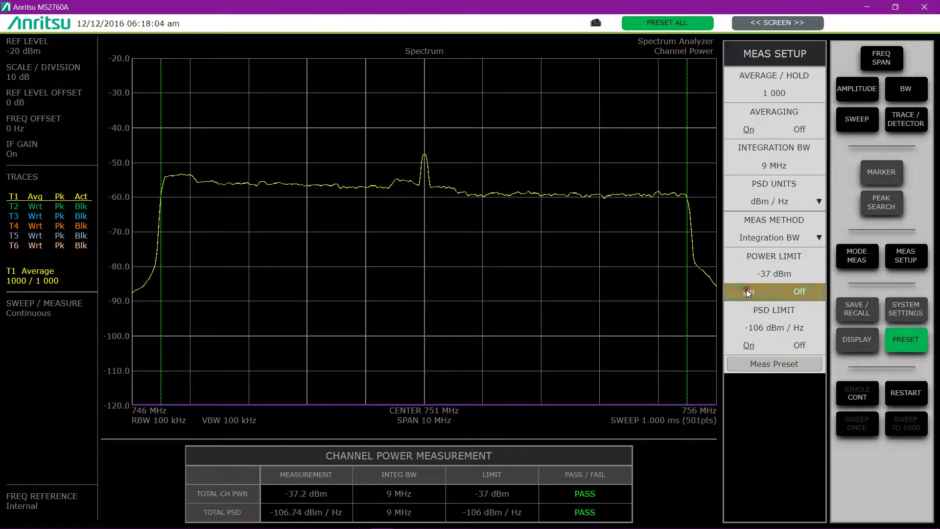
left_click(796, 346)
left_click(749, 346)
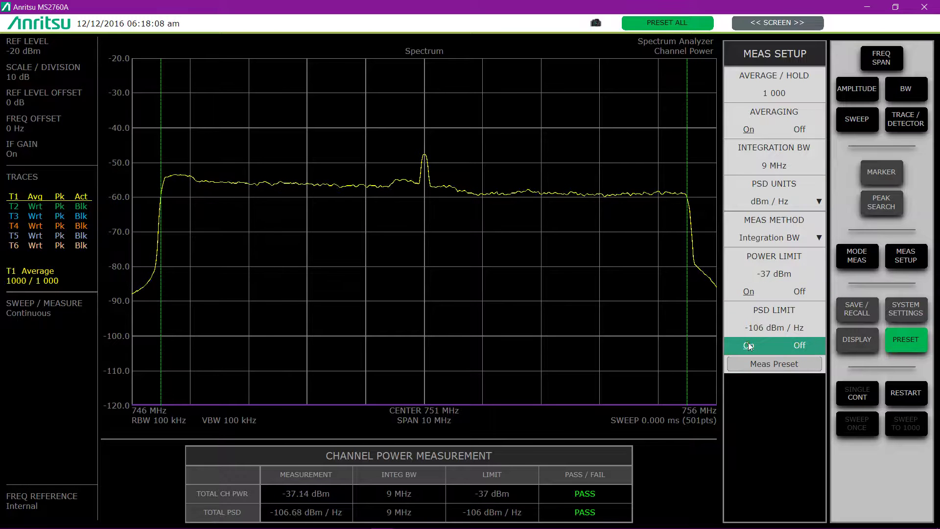
Switch to the Occupied BW measurement and change to single sweep.
left_click(859, 261)
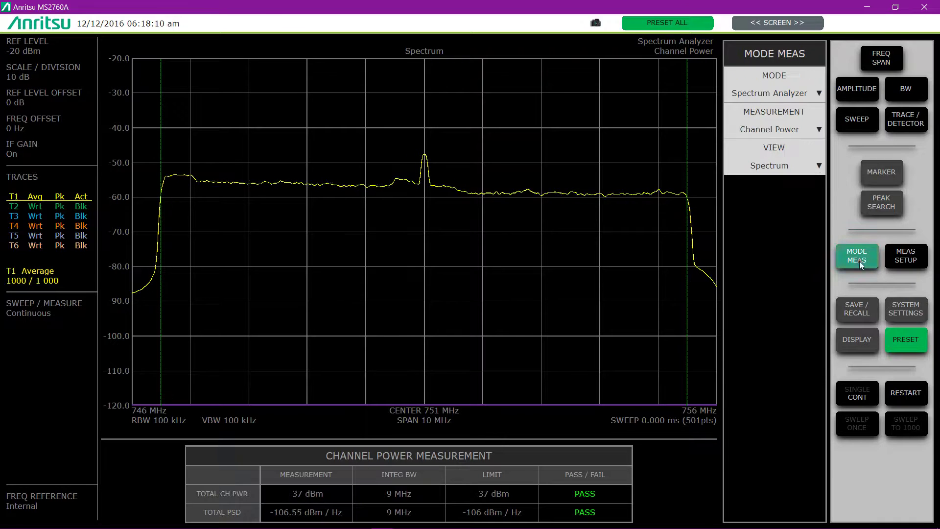
left_click(811, 126)
left_click(797, 178)
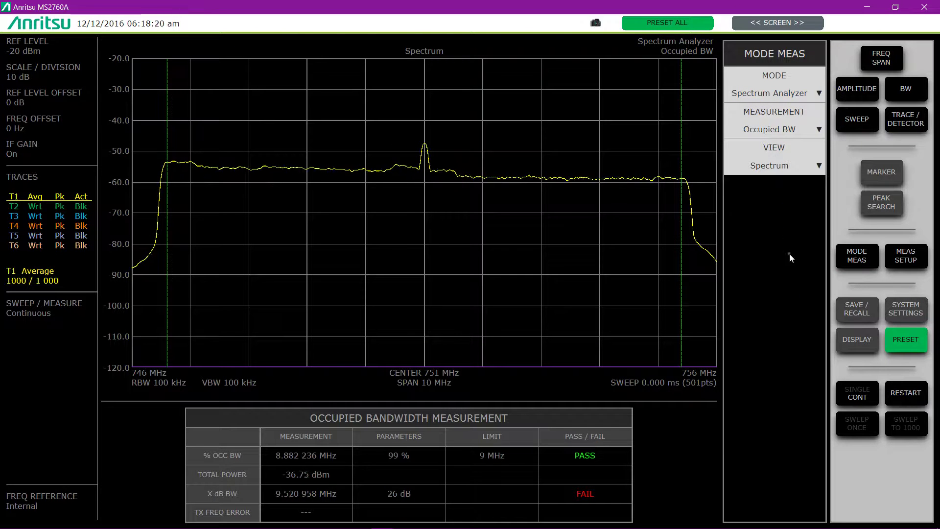
left_click(849, 386)
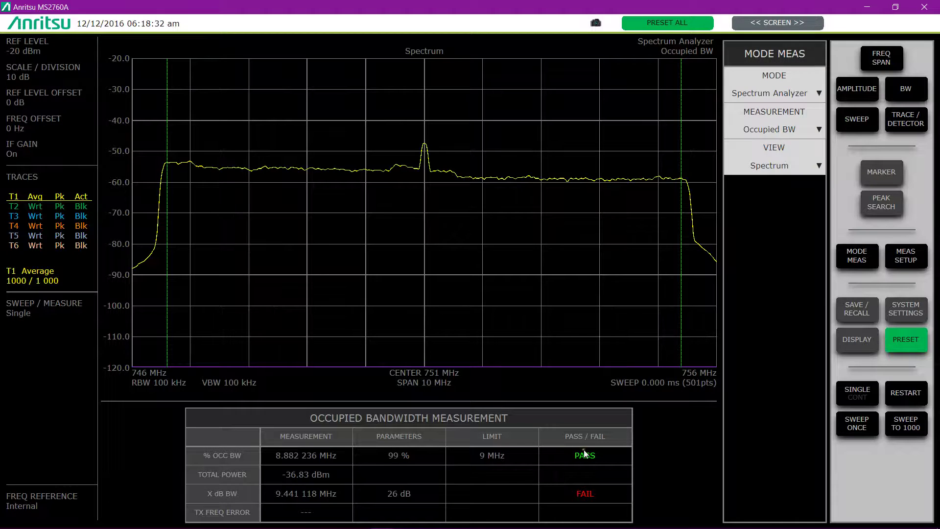
Toggle OBW LIMIT off and back on, keeping the limit at 9 MHz.
left_click(912, 263)
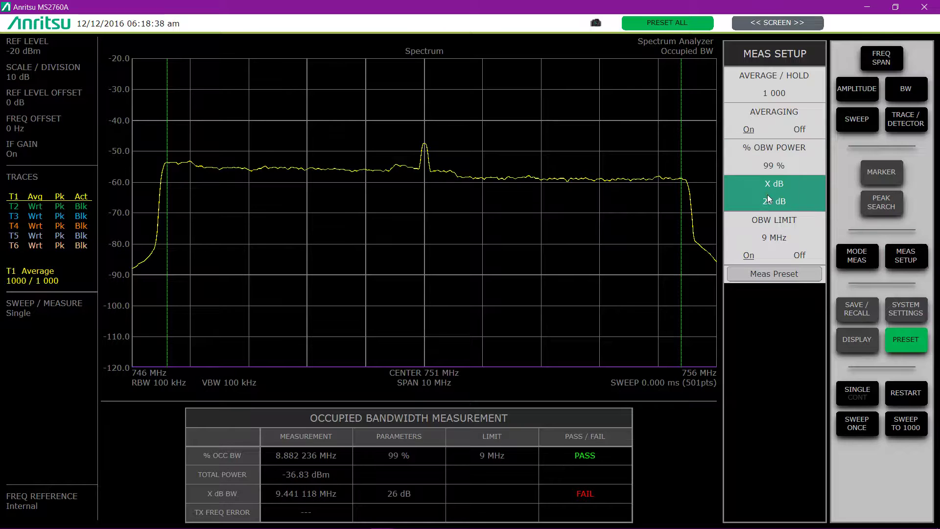
left_click(803, 257)
left_click(752, 254)
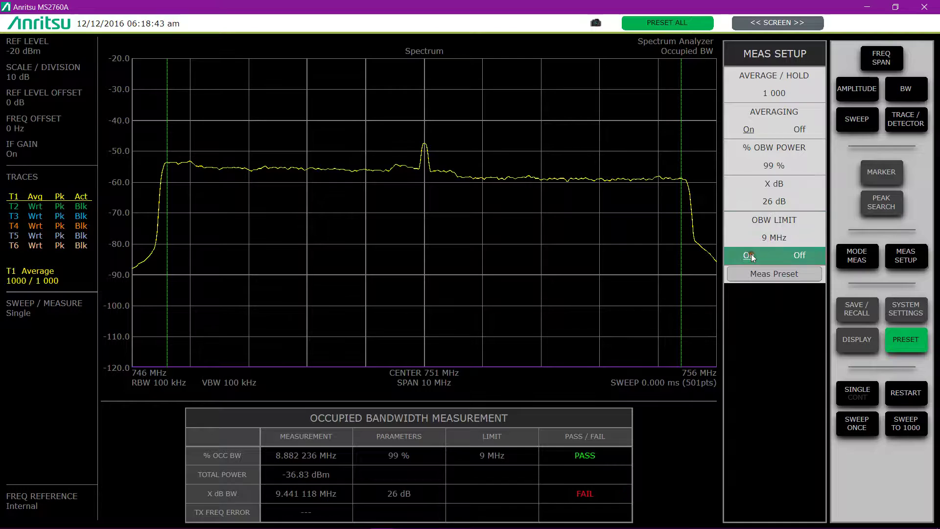
left_click(773, 239)
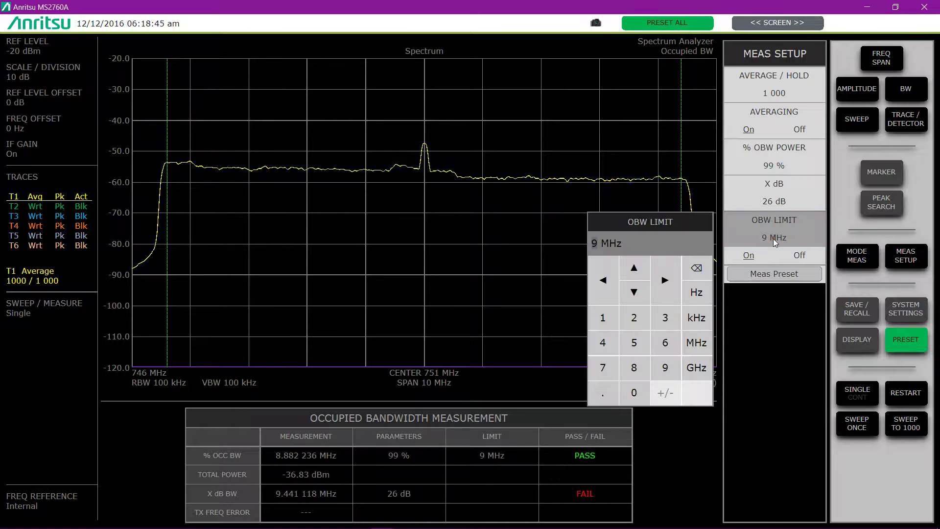
left_click(799, 253)
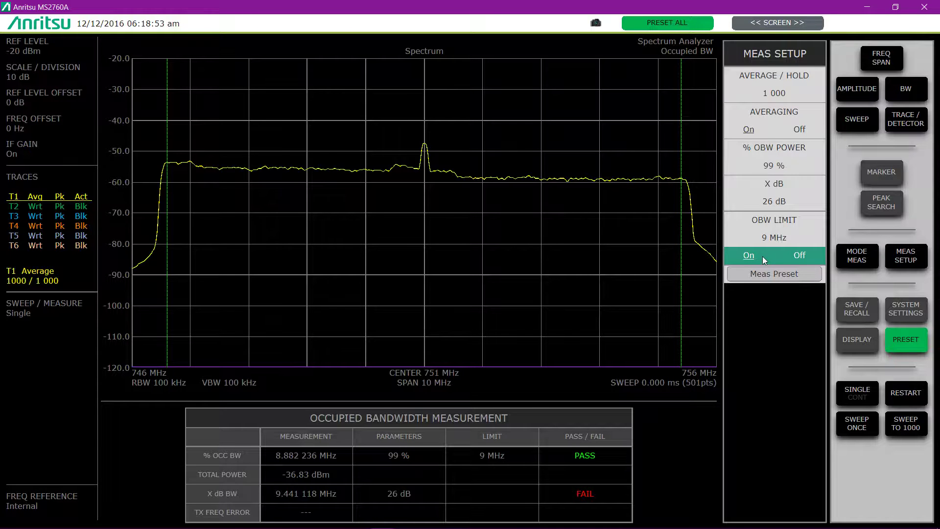
Set the span to 50 MHz and switch to continuous sweeping.
left_click(877, 62)
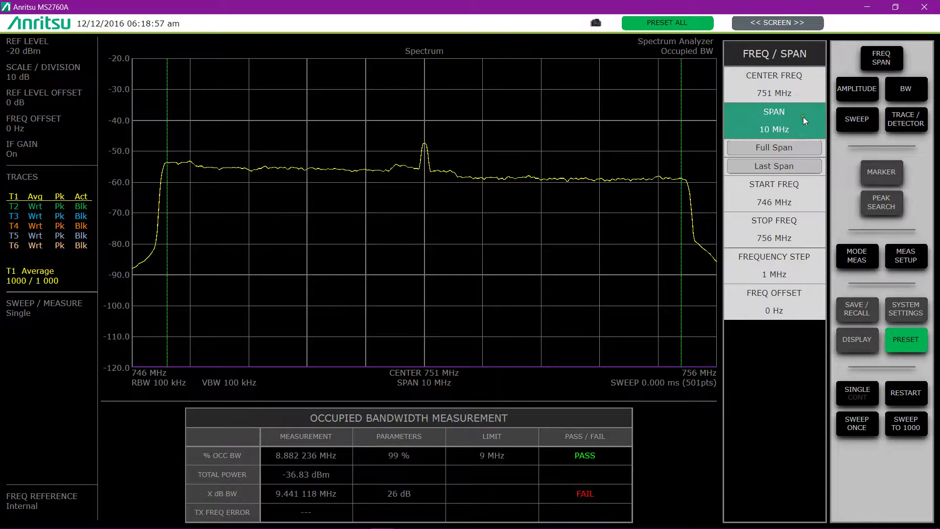
left_click(795, 128)
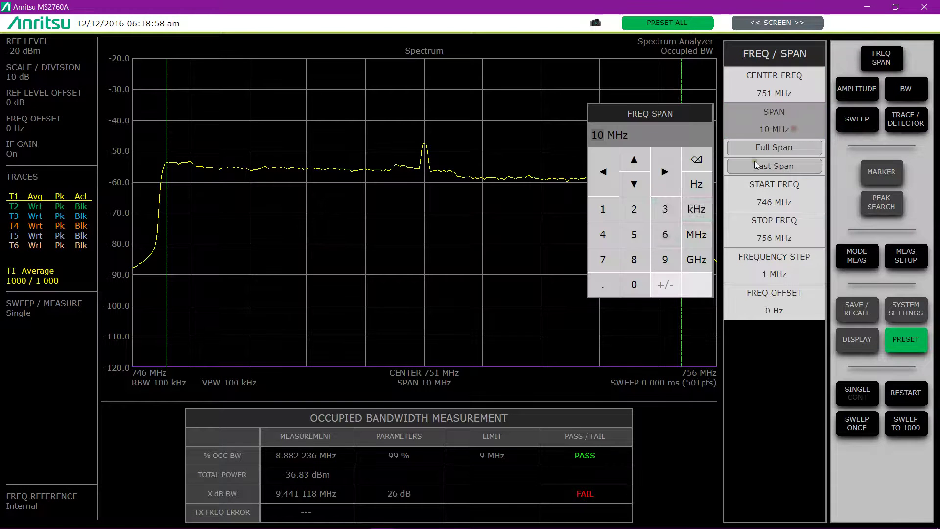
left_click(628, 237)
left_click(634, 284)
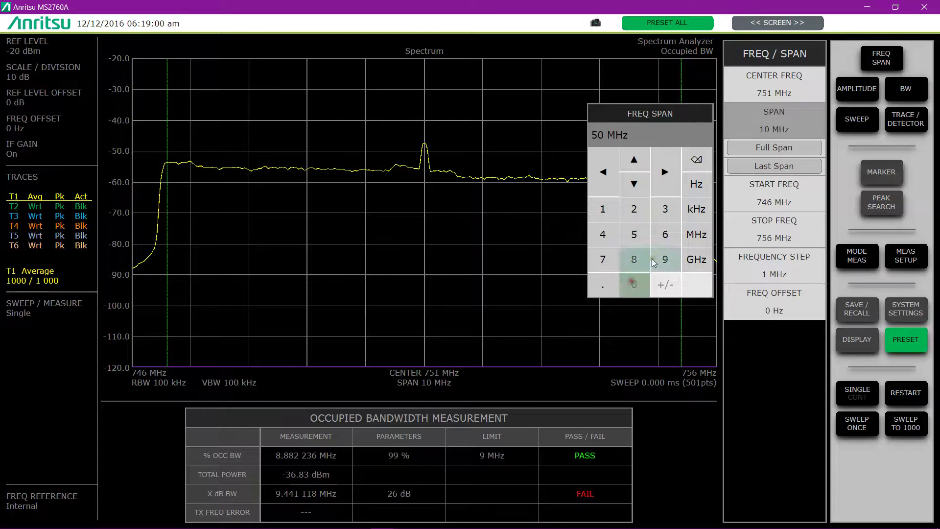
left_click(696, 236)
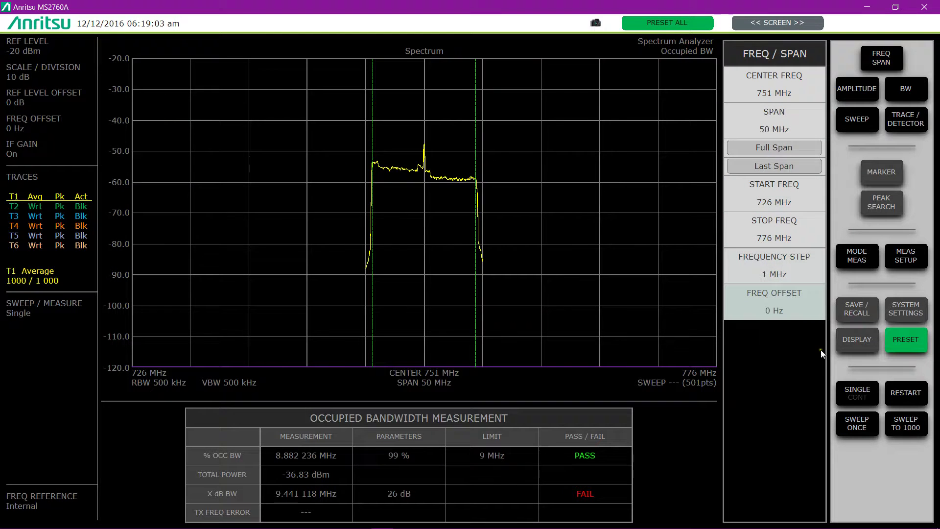
left_click(858, 392)
Select the ACP measurement and bring up its settings.
left_click(860, 260)
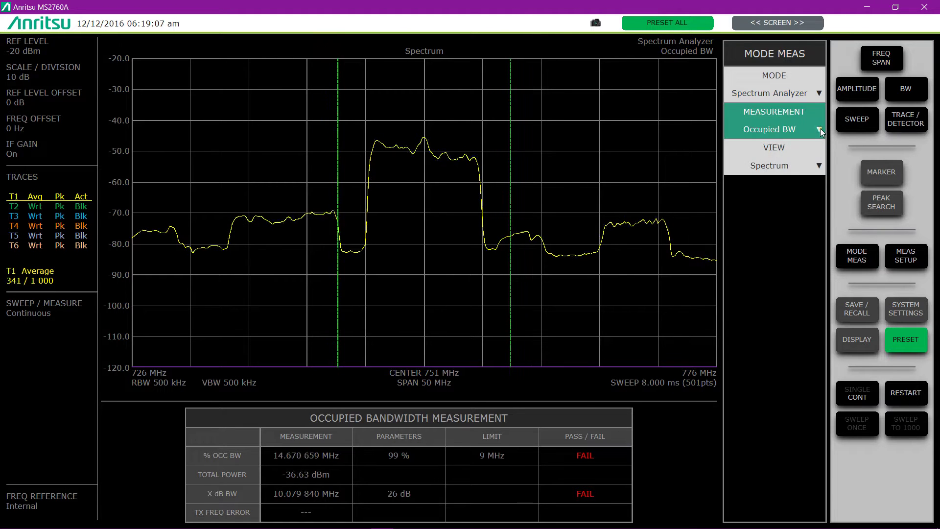
left_click(820, 129)
left_click(801, 193)
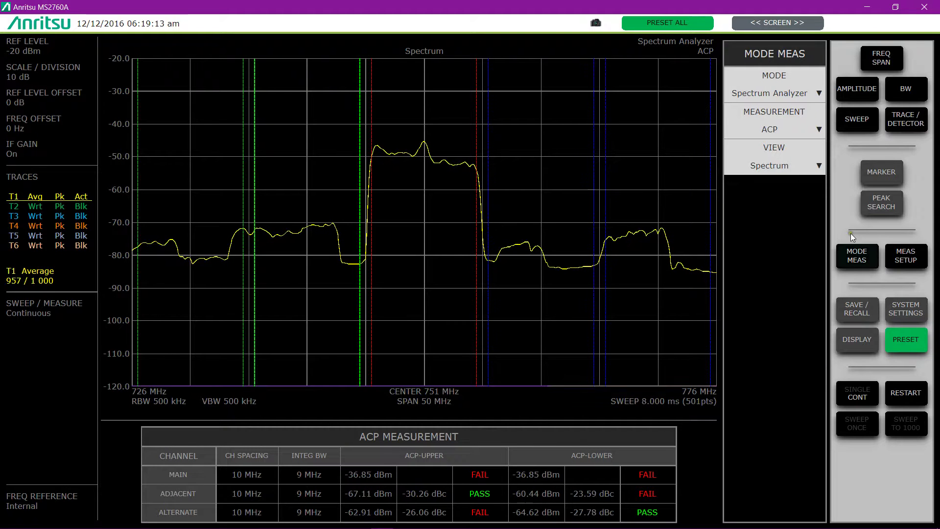
left_click(901, 257)
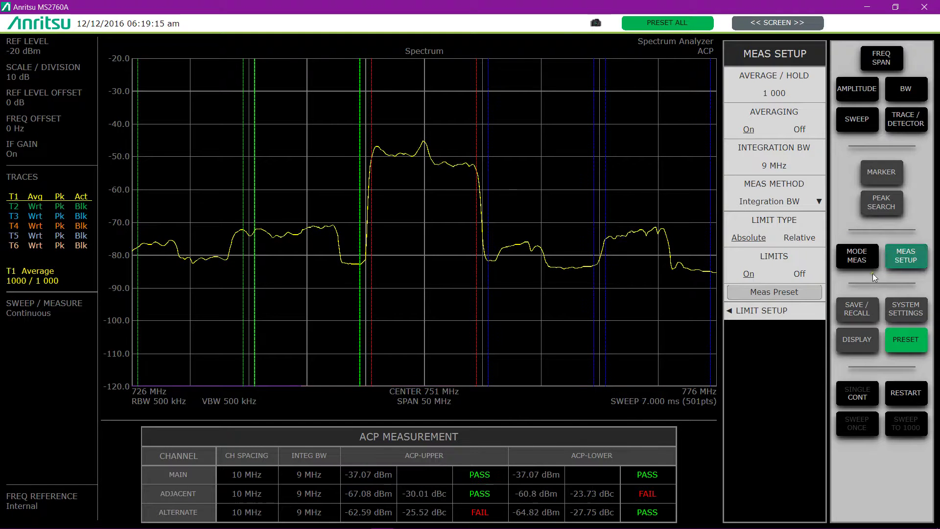
left_click(862, 395)
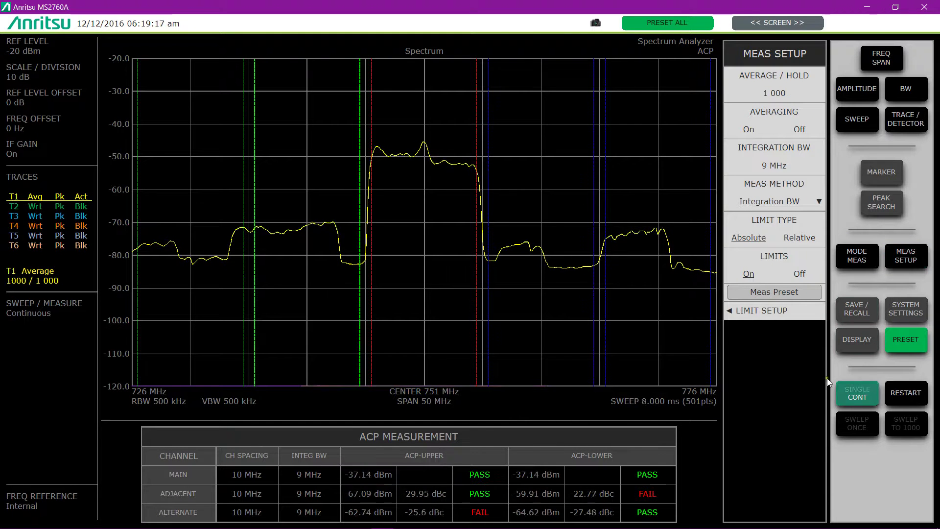
left_click(775, 313)
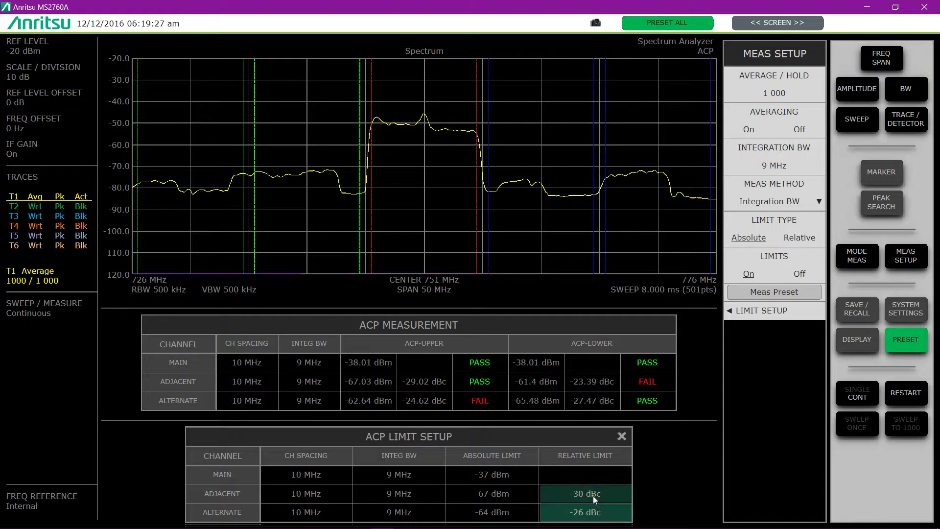
left_click(621, 436)
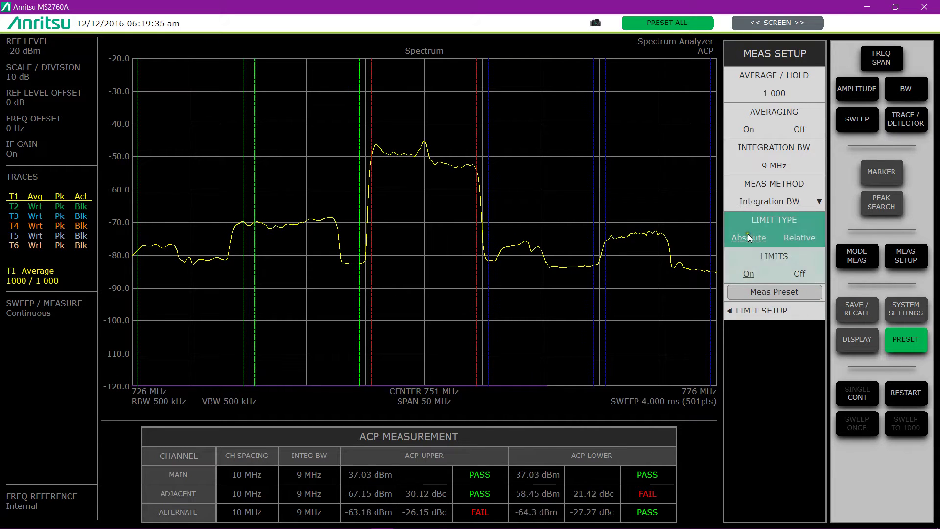
left_click(800, 236)
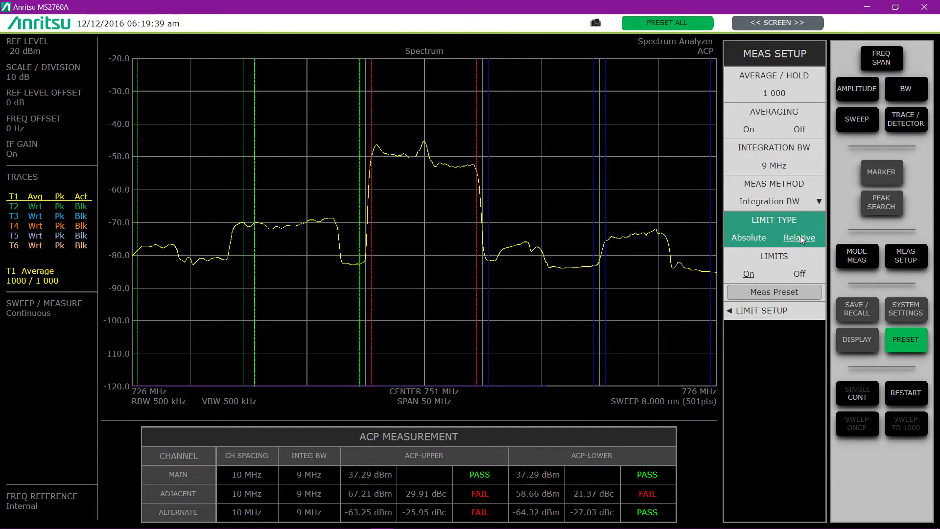
left_click(752, 237)
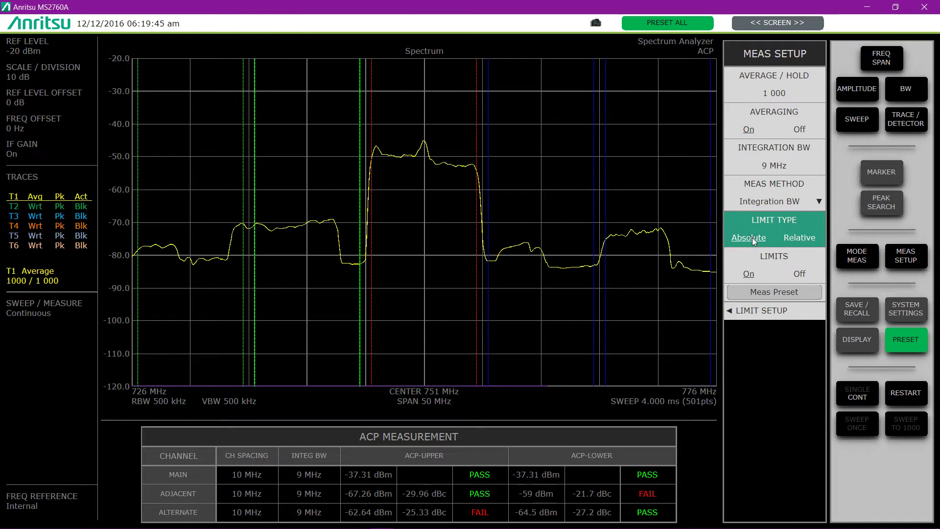